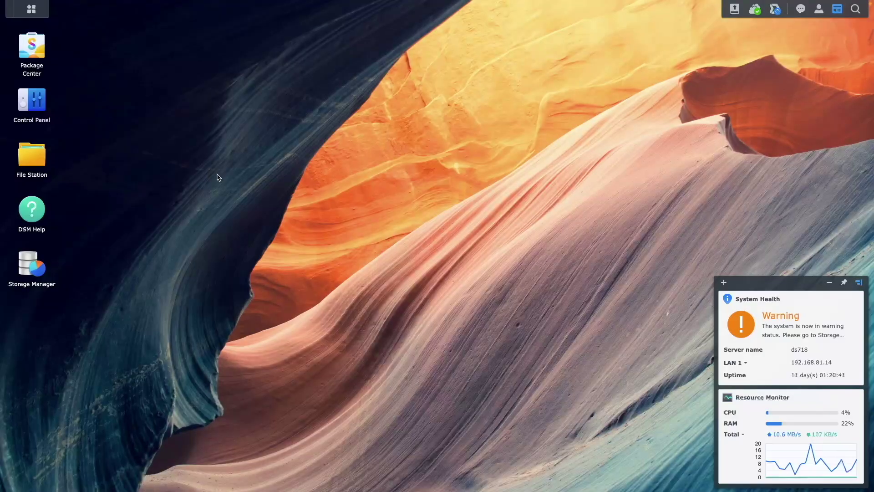
- Start a manual data scrub of Storage Pool 1 from Storage Manager
{"action": "left_click", "coordinate": [32, 9]}
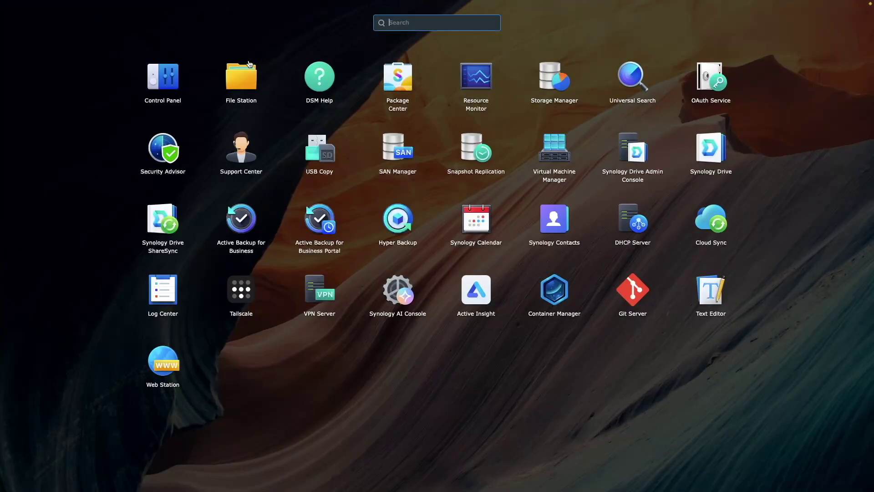
{"action": "left_click", "coordinate": [548, 77]}
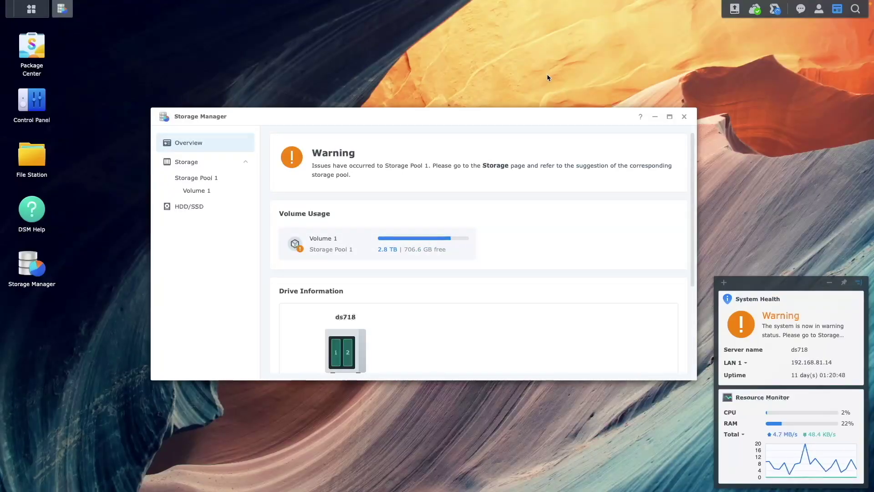
{"action": "left_click", "coordinate": [196, 163]}
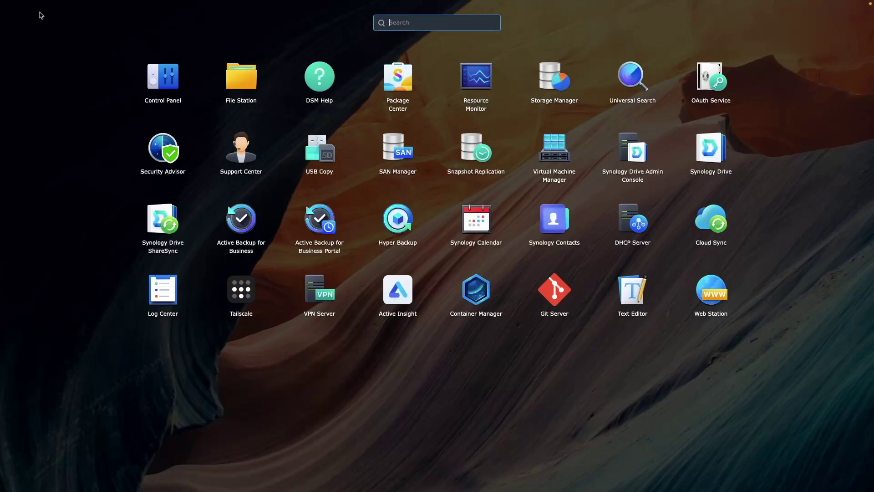
{"action": "left_click", "coordinate": [546, 76]}
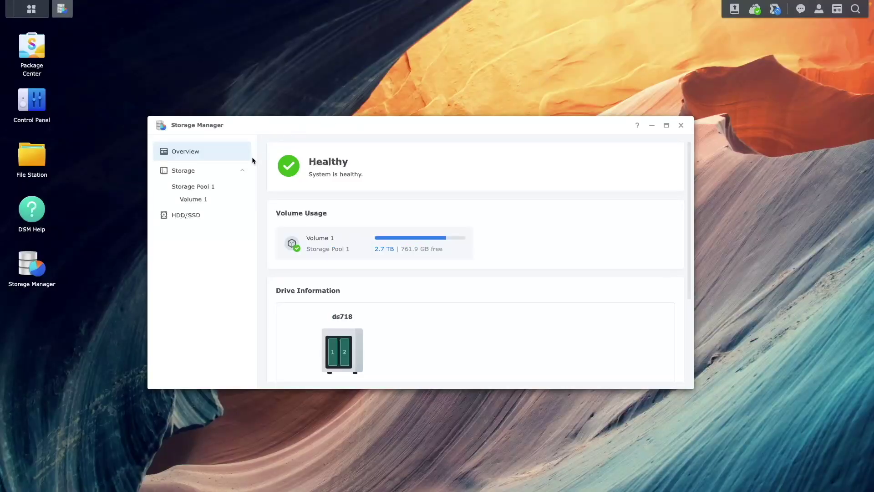
{"action": "left_click", "coordinate": [210, 171]}
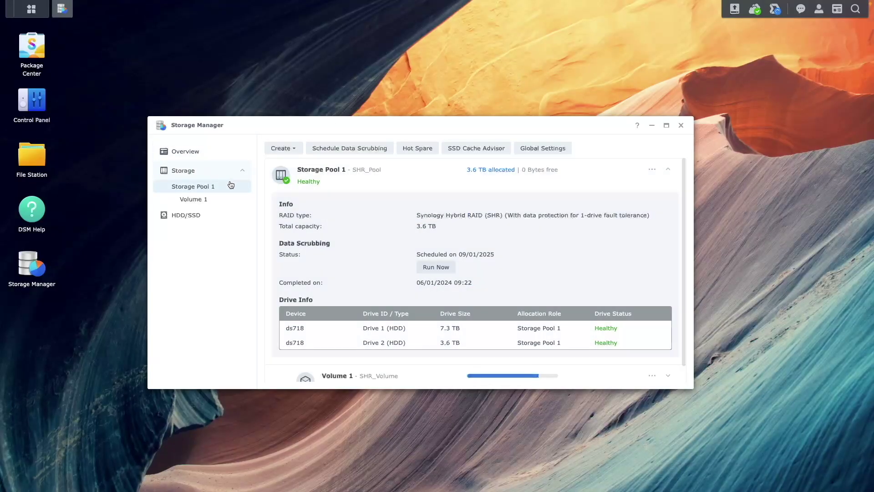
{"action": "left_click", "coordinate": [428, 268]}
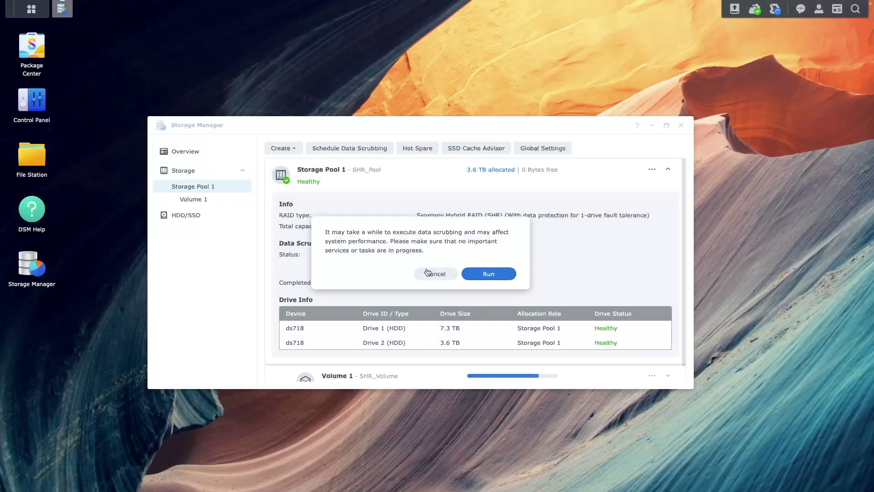
{"action": "left_click", "coordinate": [477, 273]}
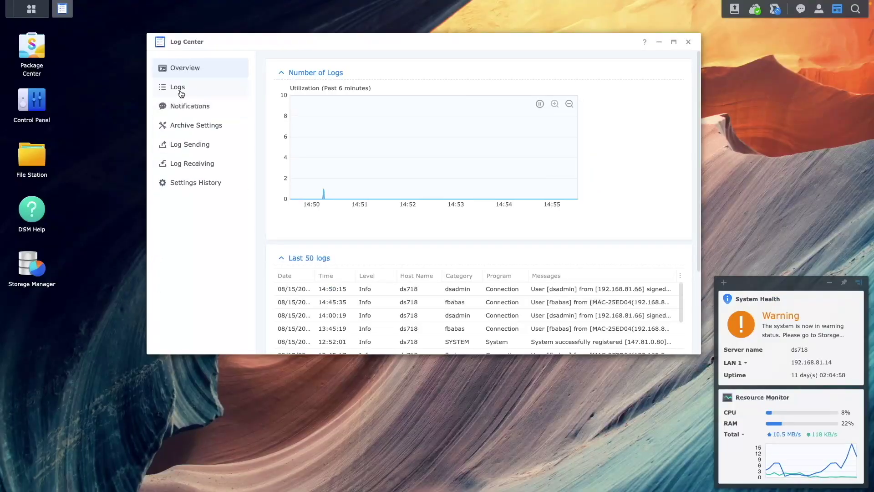
- Filter Log Center's system logs for 'scrub'
{"action": "left_click", "coordinate": [177, 87]}
{"action": "left_click", "coordinate": [628, 84]}
{"action": "type", "text": "scru"}
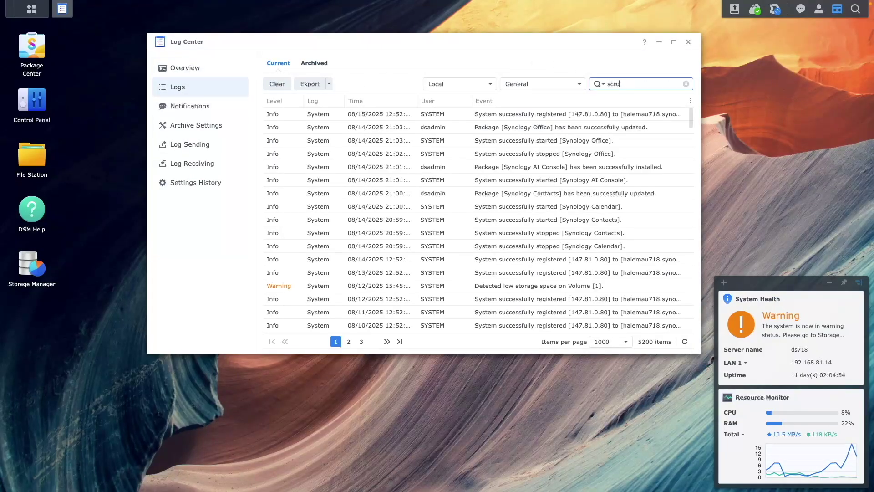
{"action": "type", "text": "b"}
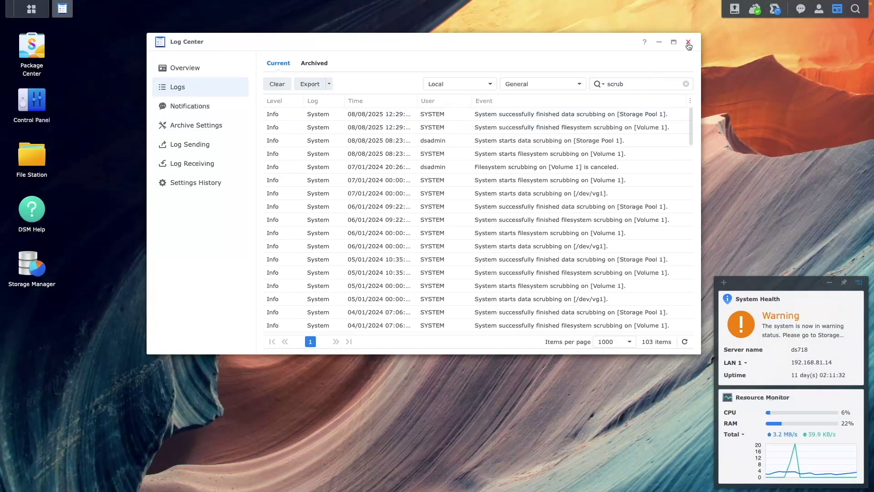
- Close Log Center and reopen Storage Pool 1's details in Storage Manager to check its scrubbing schedule
{"action": "left_click", "coordinate": [688, 43]}
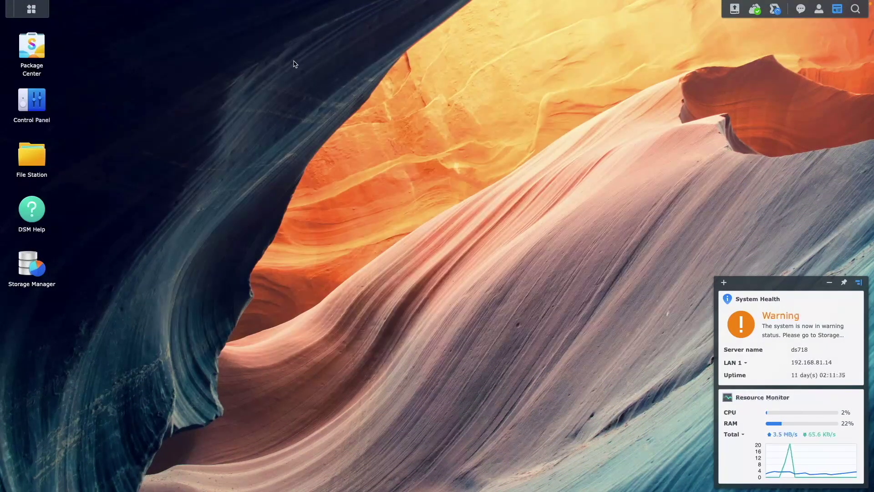
{"action": "left_click", "coordinate": [31, 9]}
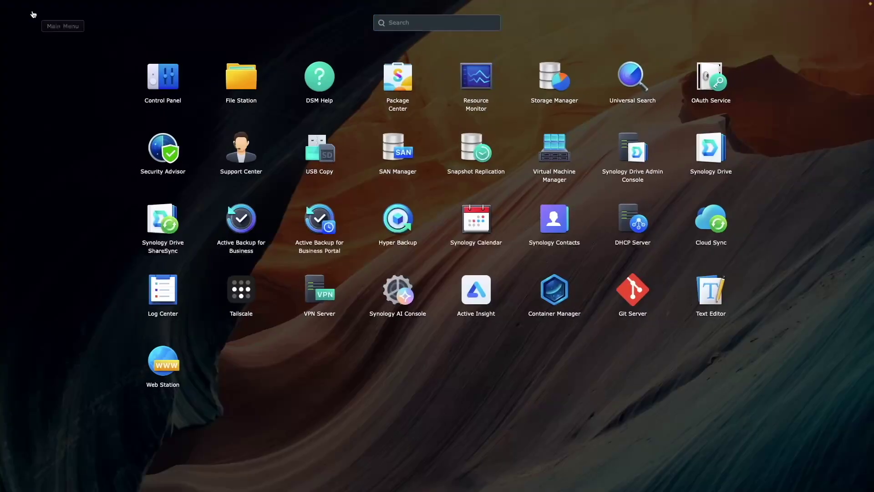
{"action": "left_click", "coordinate": [545, 78]}
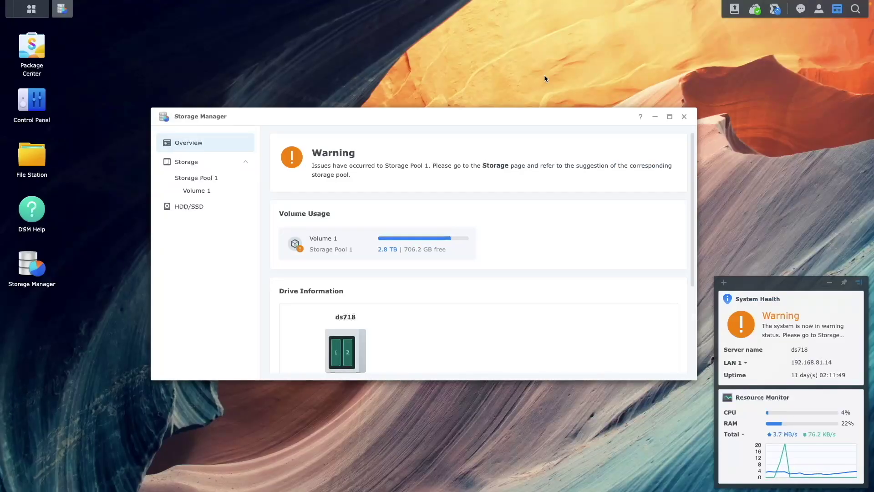
{"action": "left_click", "coordinate": [194, 167]}
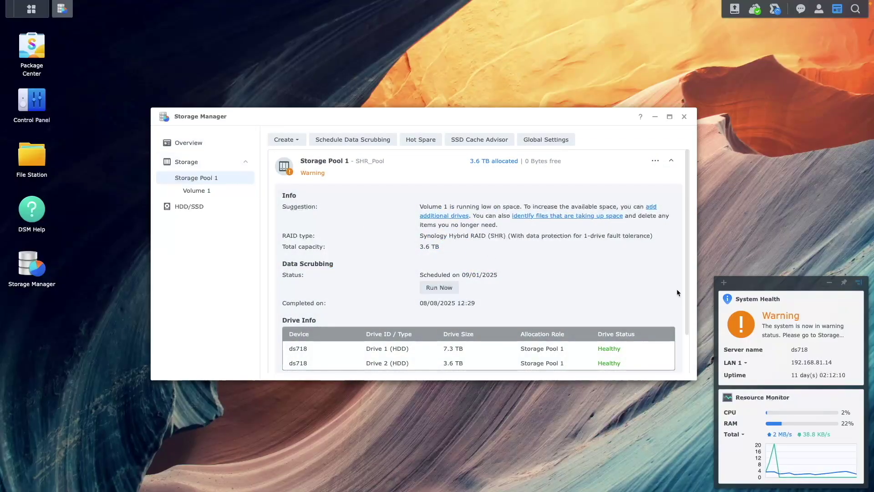
{"action": "scroll", "coordinate": [678, 310], "scroll_direction": "down", "scroll_amount": 2}
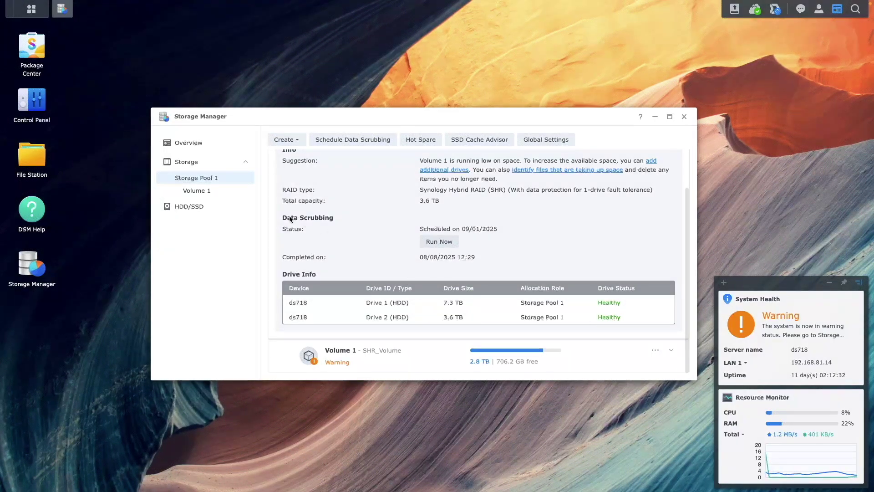
- Light Drive 2's slot indicator for 1 minute from the HDD/SSD list
{"action": "left_click", "coordinate": [219, 209]}
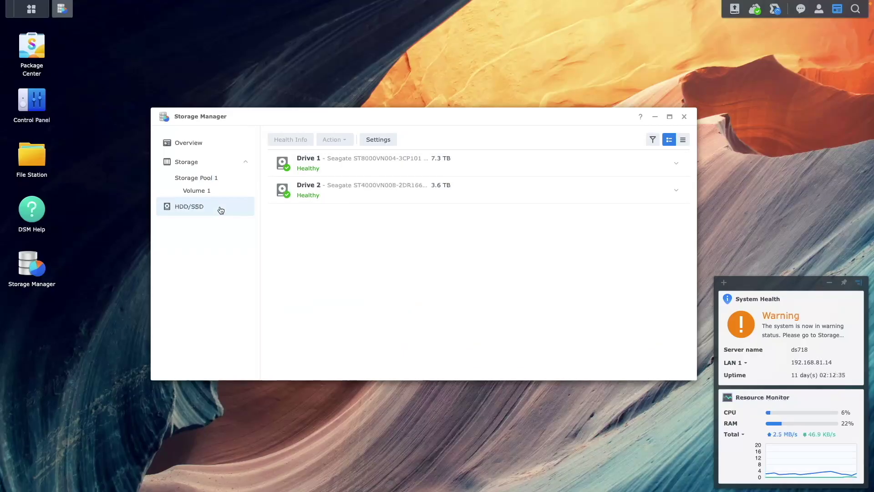
{"action": "left_click", "coordinate": [347, 196]}
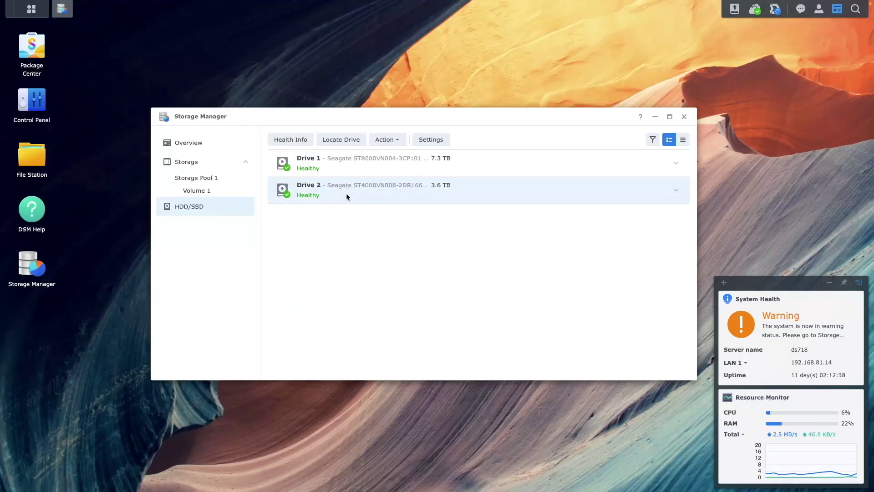
{"action": "left_click", "coordinate": [349, 143]}
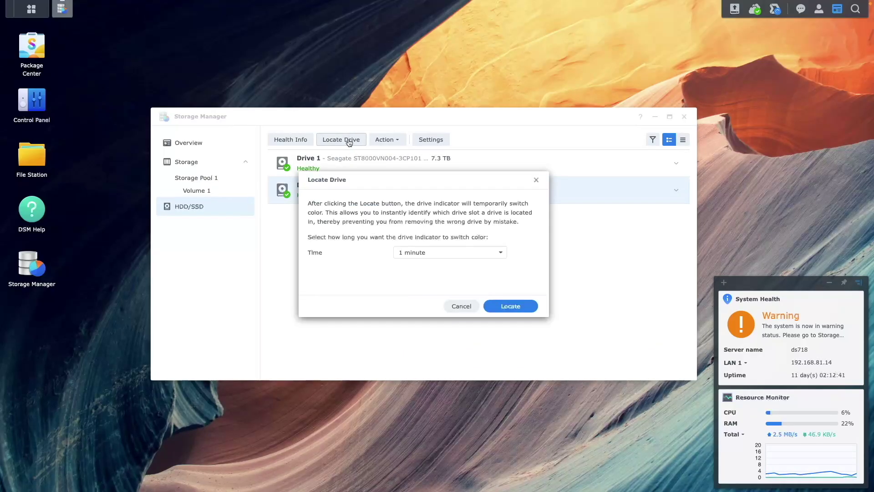
{"action": "left_click", "coordinate": [503, 306]}
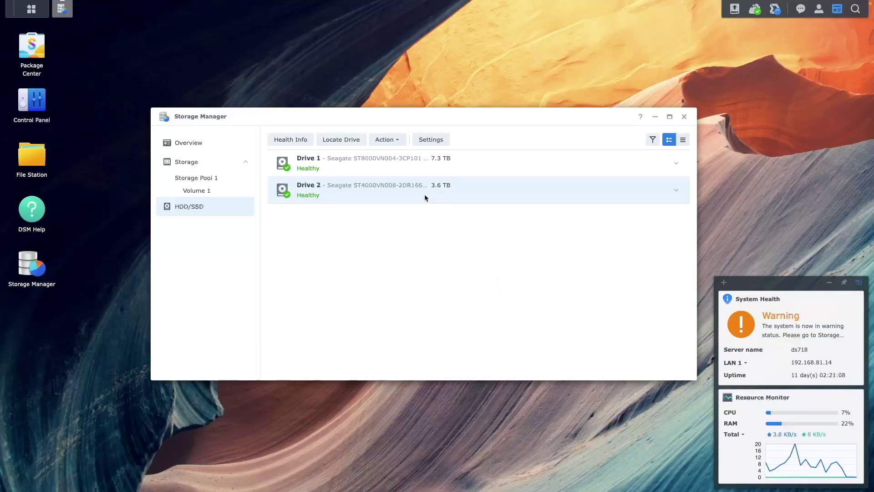
- Deactivate Drive 2, the 3.6 TB Seagate, confirming with the account password
{"action": "left_click", "coordinate": [398, 143]}
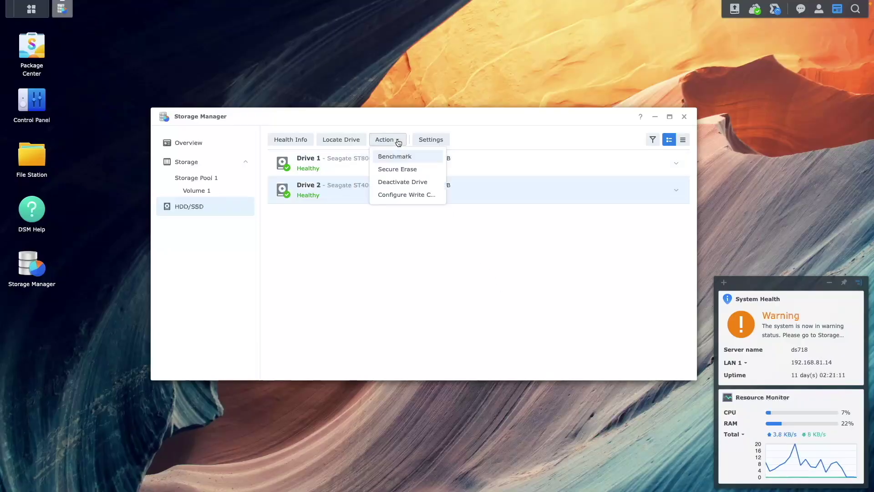
{"action": "left_click", "coordinate": [406, 183]}
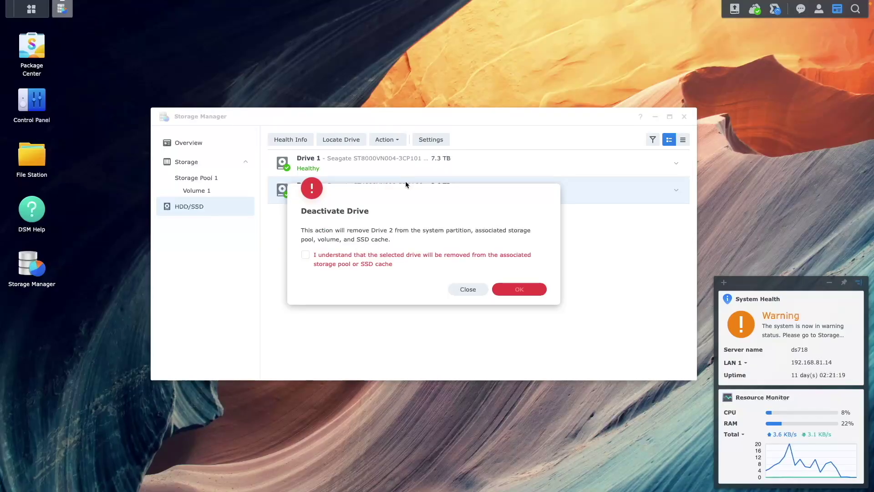
{"action": "left_click", "coordinate": [305, 254]}
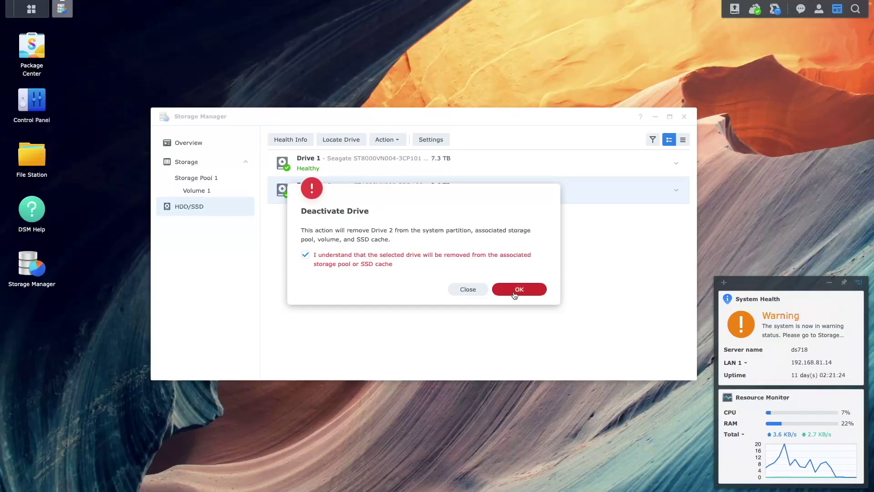
{"action": "left_click", "coordinate": [515, 293]}
{"action": "left_click", "coordinate": [447, 246]}
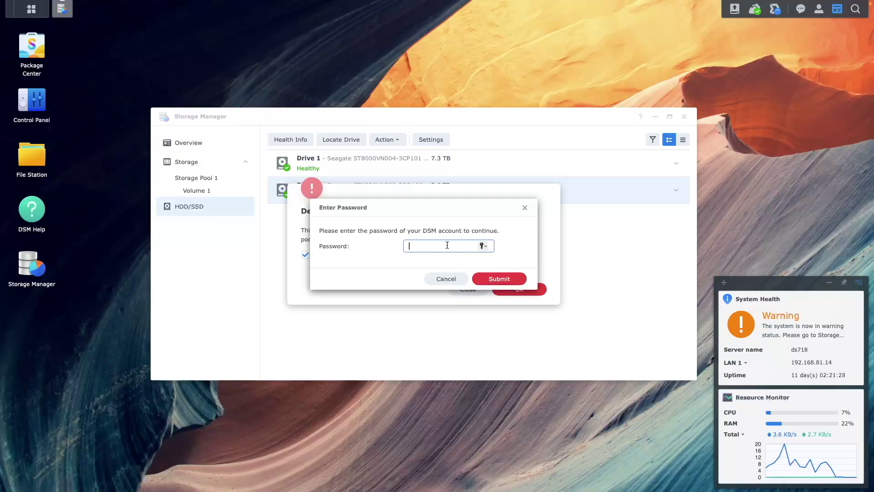
{"action": "type", "text": "•"}
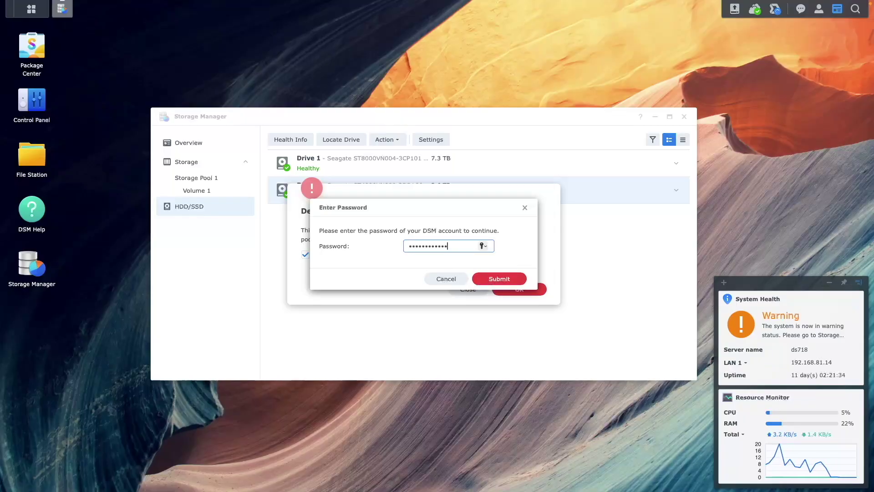
{"action": "left_click", "coordinate": [482, 274]}
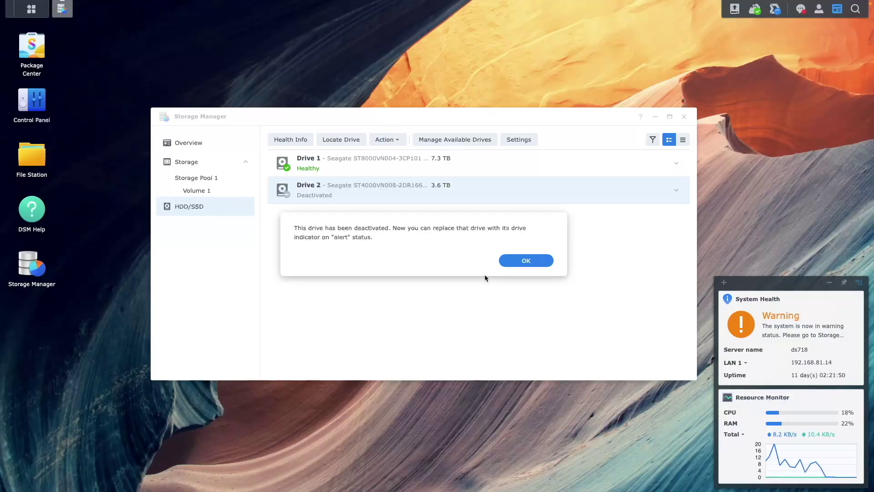
{"action": "left_click", "coordinate": [512, 261]}
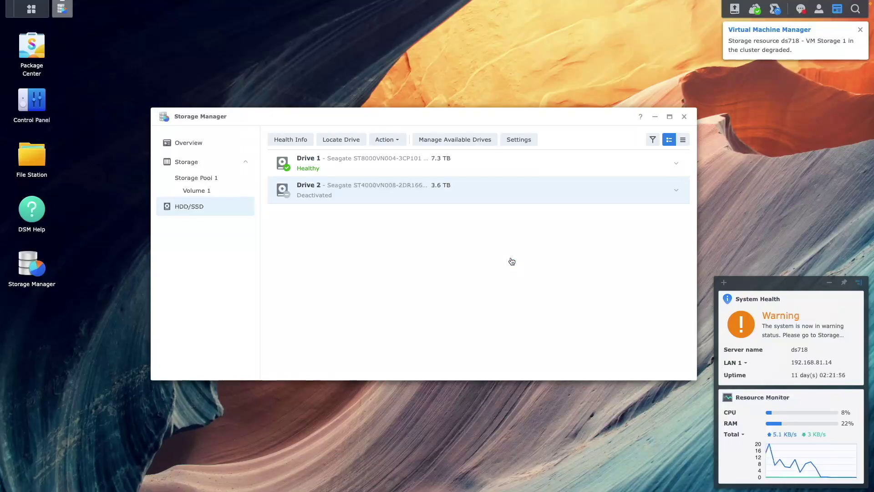
- Open Control Panel's Hardware & Power settings while swapping in the 7.3 TB drive
{"action": "left_click", "coordinate": [36, 108]}
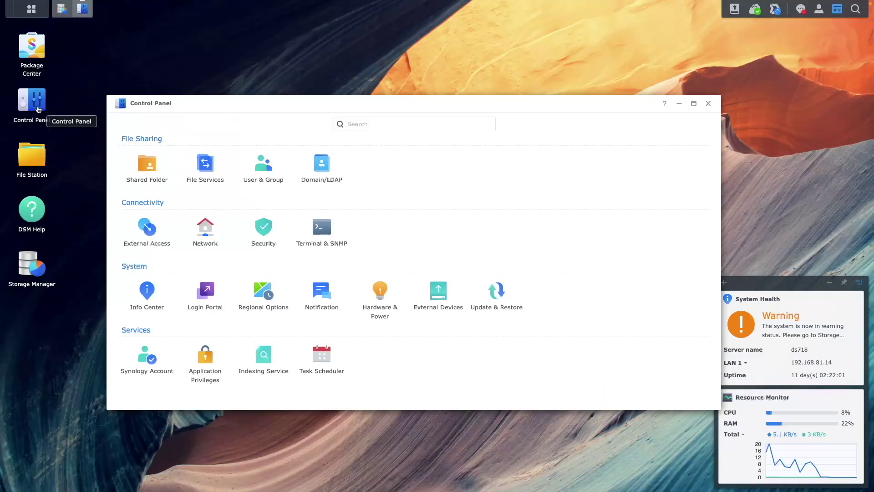
{"action": "left_click", "coordinate": [374, 296]}
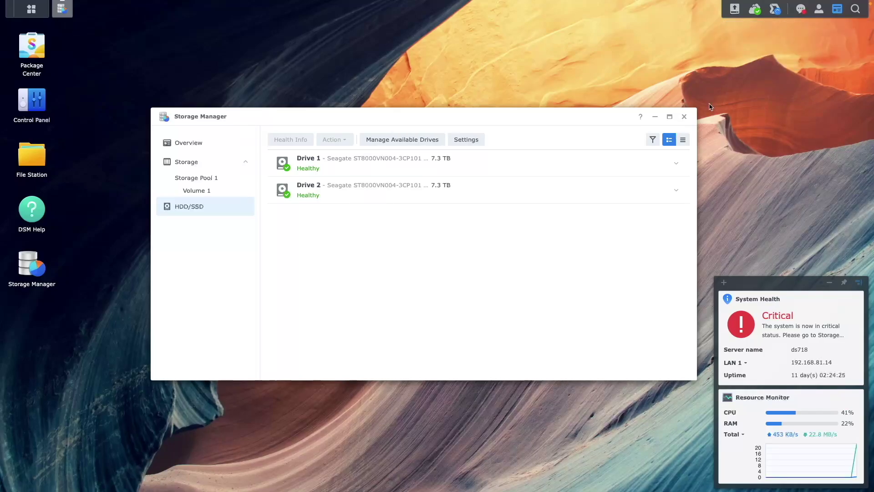
- Repair Storage Pool 1 onto Drive 2 and expand Volume 1 to about 7.3 TB
{"action": "left_click", "coordinate": [193, 163]}
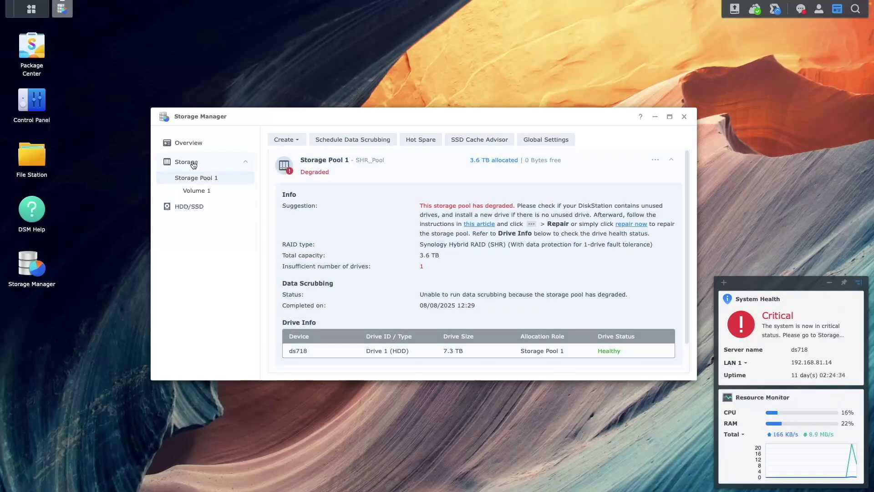
{"action": "left_click", "coordinate": [655, 161]}
{"action": "left_click", "coordinate": [647, 176]}
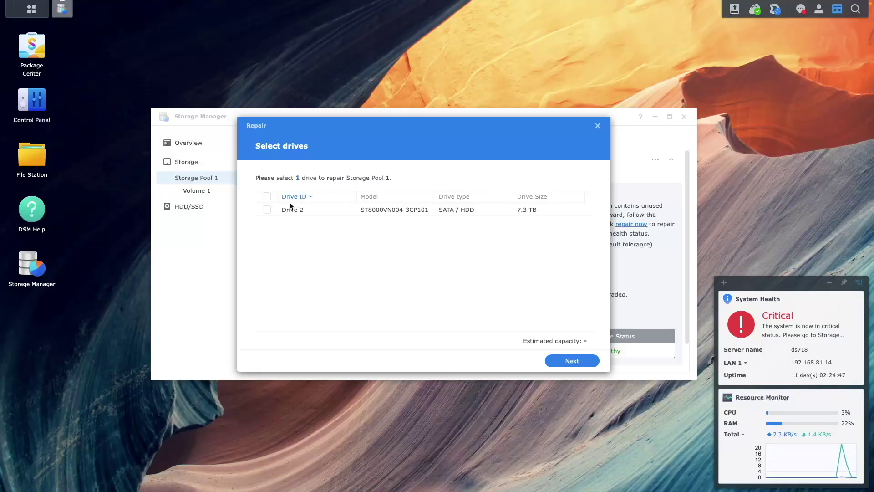
{"action": "left_click", "coordinate": [266, 210]}
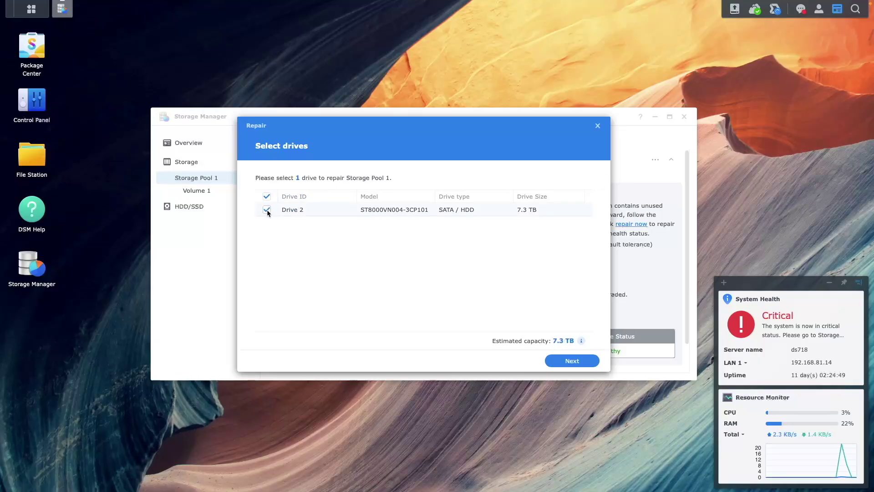
{"action": "left_click", "coordinate": [556, 363]}
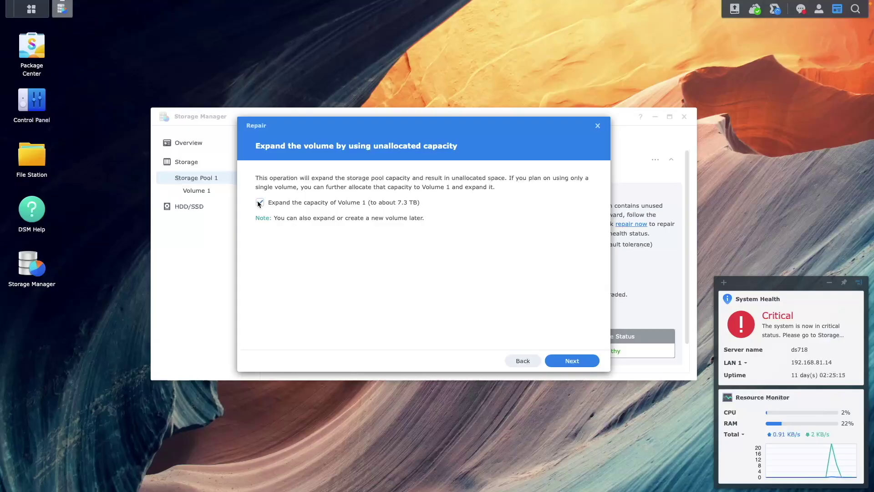
{"action": "left_click", "coordinate": [554, 362]}
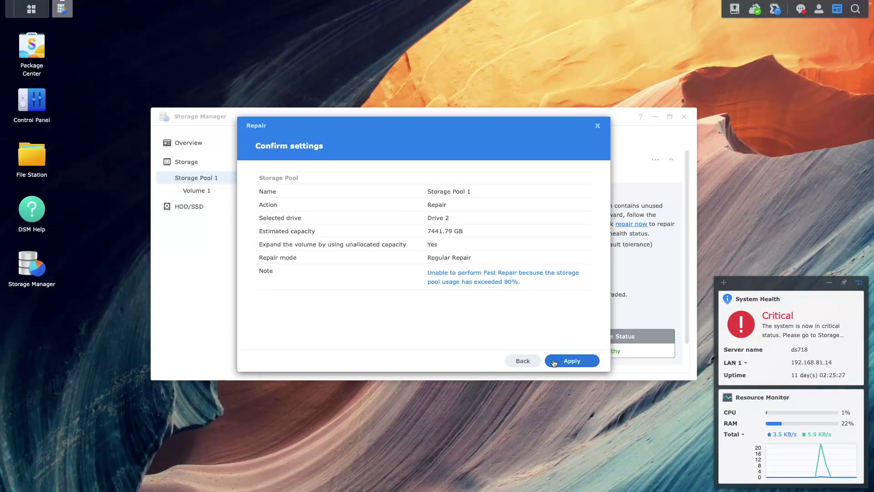
{"action": "left_click", "coordinate": [554, 363]}
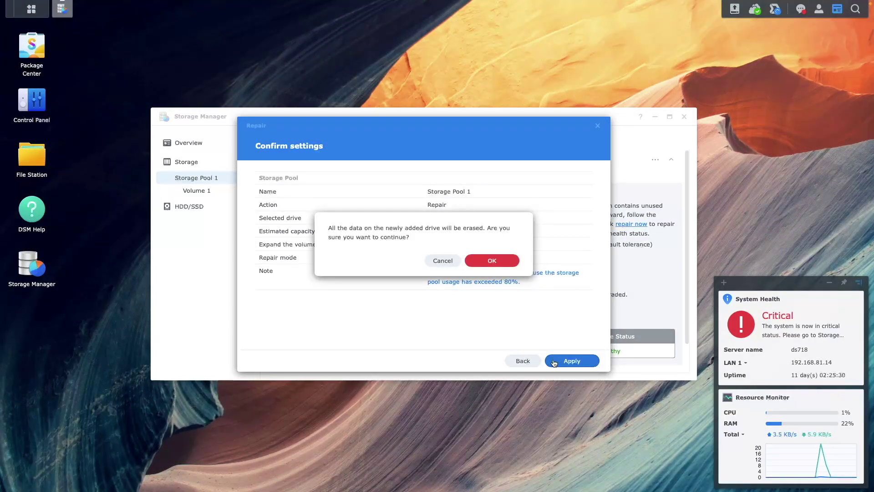
{"action": "left_click", "coordinate": [500, 263]}
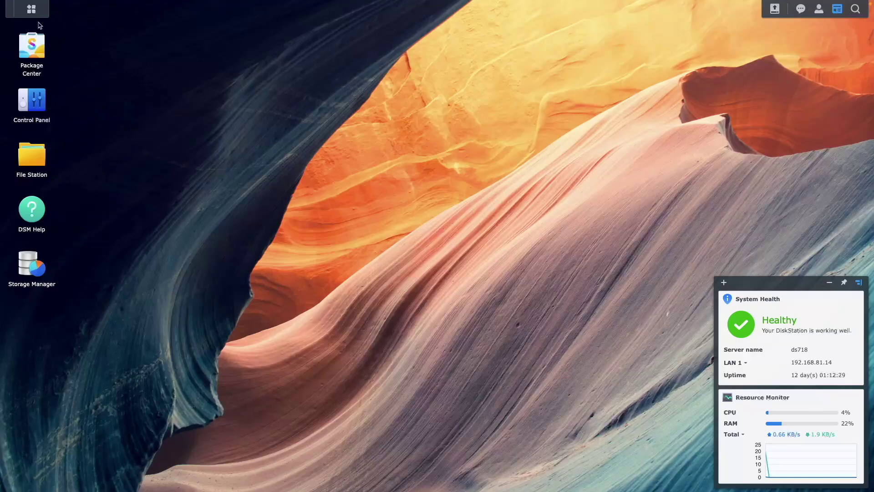
- Reopen Storage Manager to confirm Storage Pool 1 is Healthy at 7.3 TB
{"action": "left_click", "coordinate": [31, 9]}
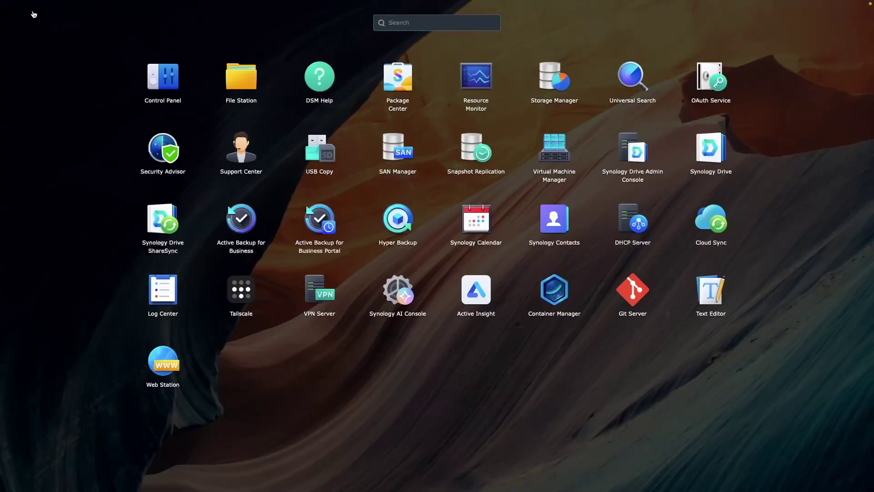
{"action": "left_click", "coordinate": [546, 77]}
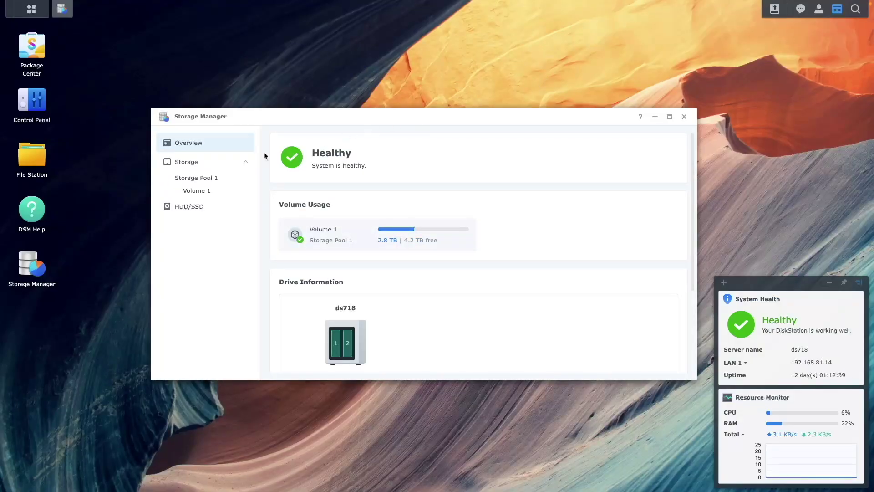
{"action": "left_click", "coordinate": [193, 167]}
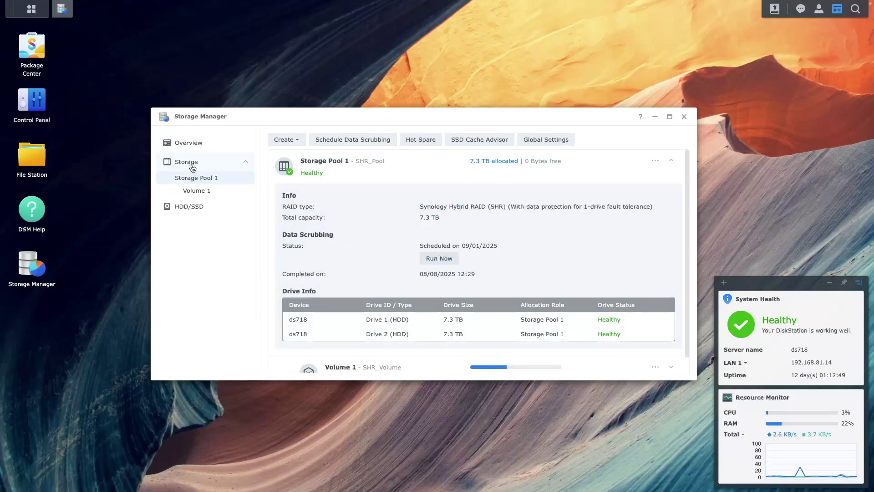
{"action": "mouse_move", "coordinate": [492, 368]}
- Search Log Center's logs for 'repair' to find Pool 1's successful Drive 2 repair, then close it
{"action": "left_click", "coordinate": [31, 9]}
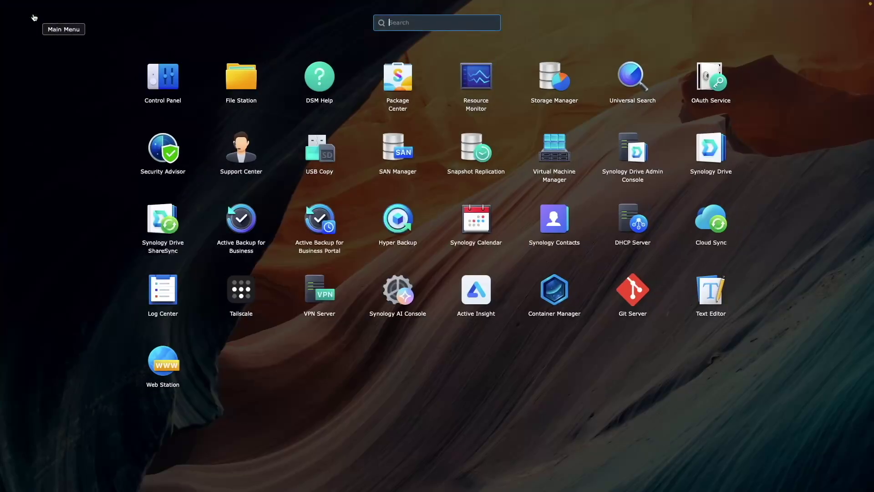
{"action": "left_click", "coordinate": [166, 292]}
{"action": "left_click", "coordinate": [182, 90]}
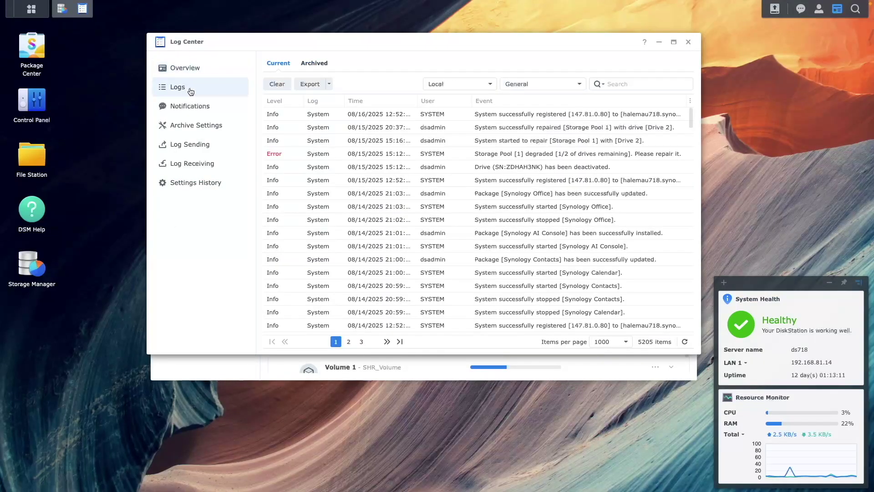
{"action": "left_click", "coordinate": [619, 83]}
{"action": "type", "text": "repair"}
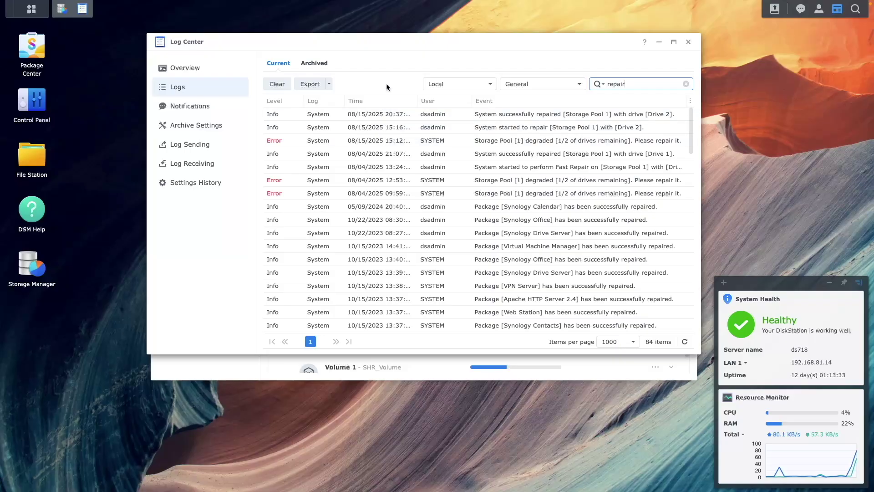
{"action": "left_click", "coordinate": [688, 42]}
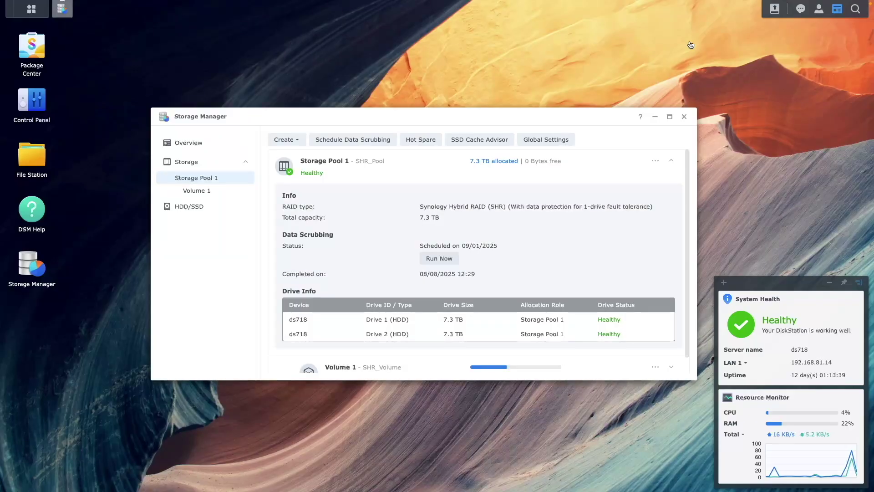
- Review Volume 1 (2.8 TB used, 4.2 TB free), both drives, and the Healthy overview
{"action": "left_click", "coordinate": [216, 195]}
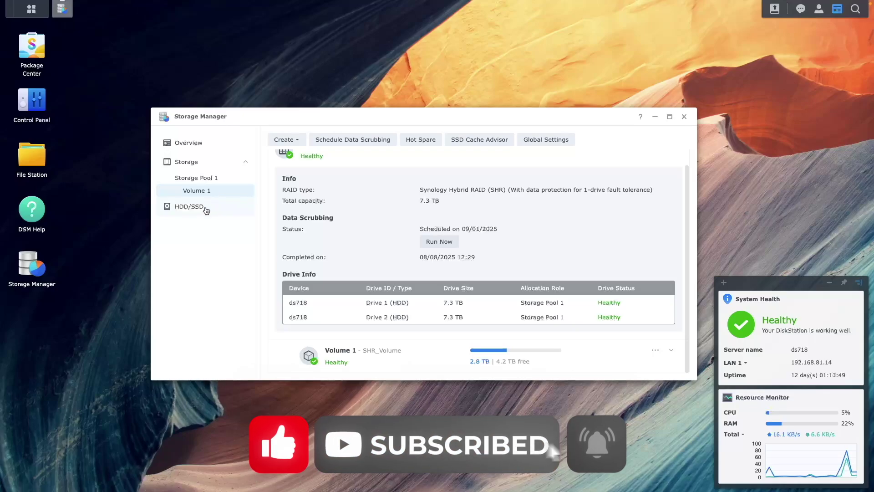
{"action": "left_click", "coordinate": [205, 209]}
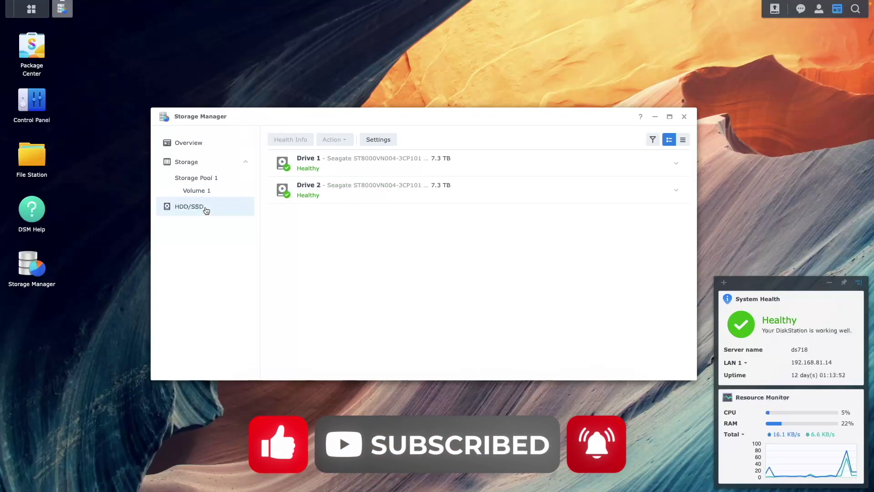
{"action": "left_click", "coordinate": [200, 144]}
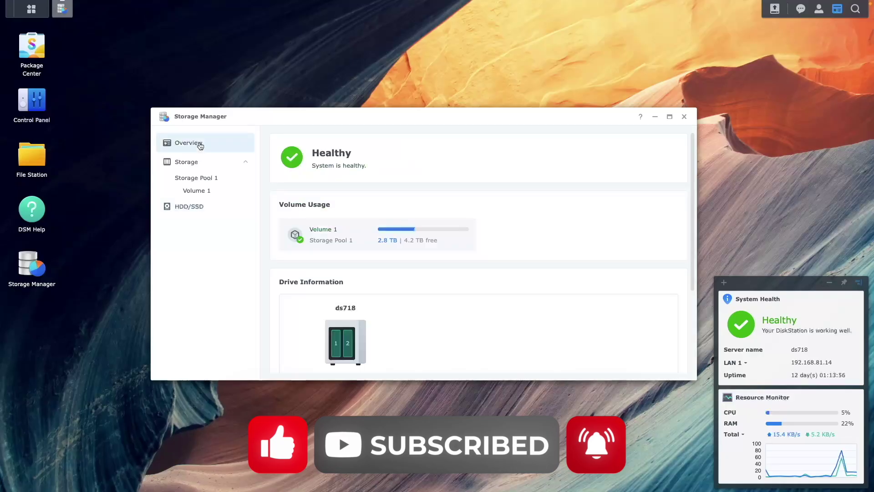